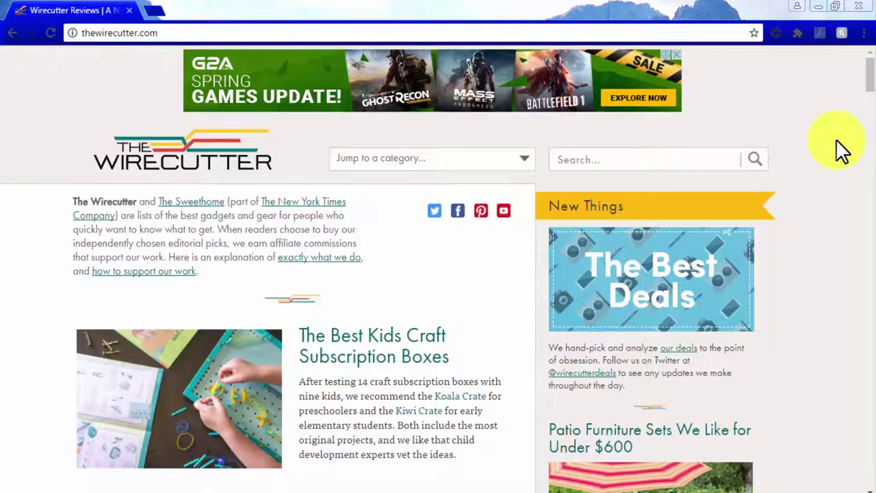
{"action": "scroll", "coordinate": [836, 139], "scroll_direction": "down", "scroll_amount": 5}
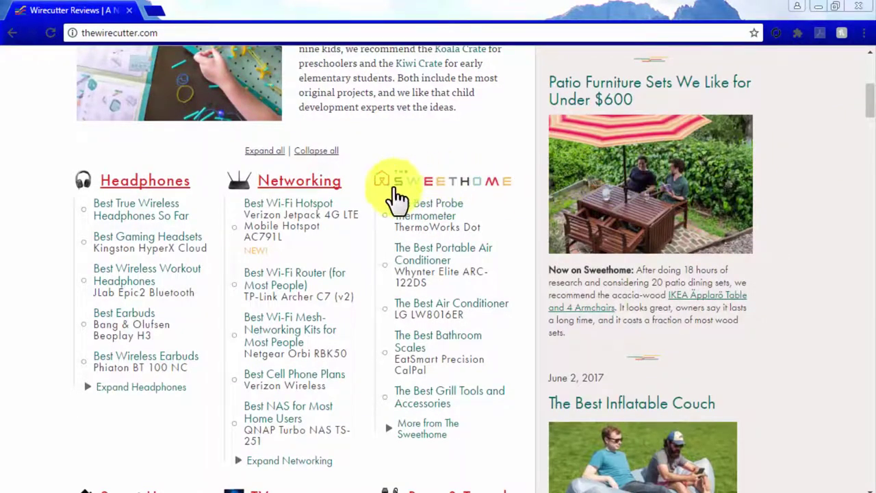
{"action": "left_click", "coordinate": [306, 203]}
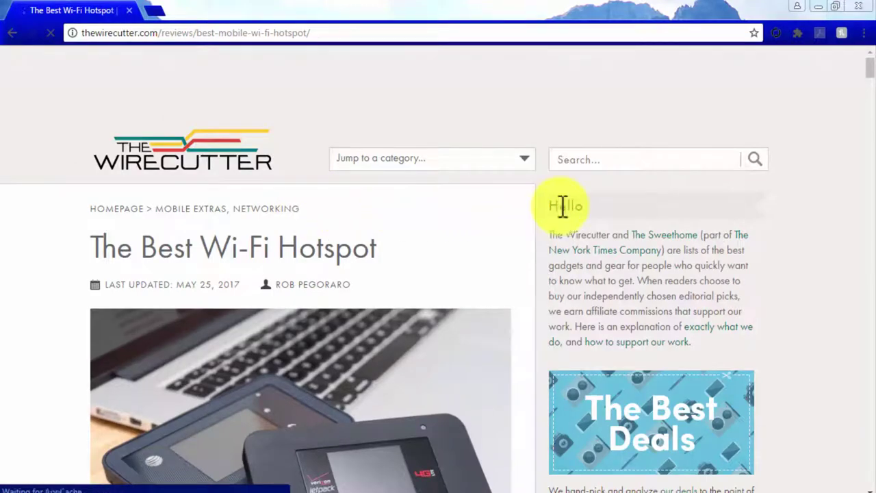
{"action": "scroll", "coordinate": [562, 206], "scroll_direction": "down", "scroll_amount": 1}
{"action": "scroll", "coordinate": [562, 205], "scroll_direction": "down", "scroll_amount": 7}
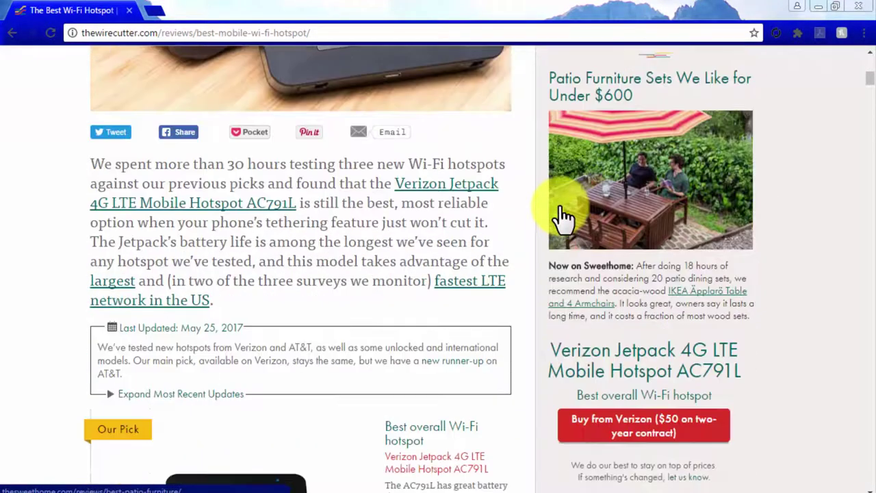
{"action": "scroll", "coordinate": [563, 205], "scroll_direction": "down", "scroll_amount": 4}
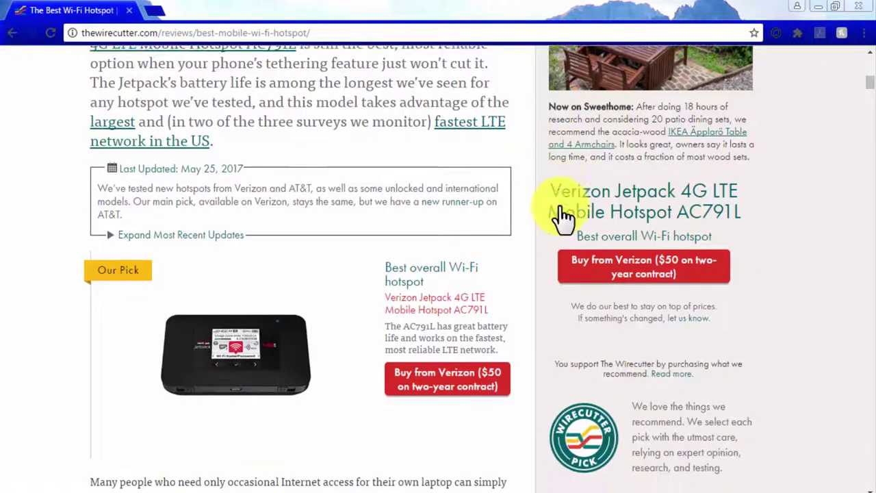
{"action": "scroll", "coordinate": [561, 209], "scroll_direction": "down", "scroll_amount": 3}
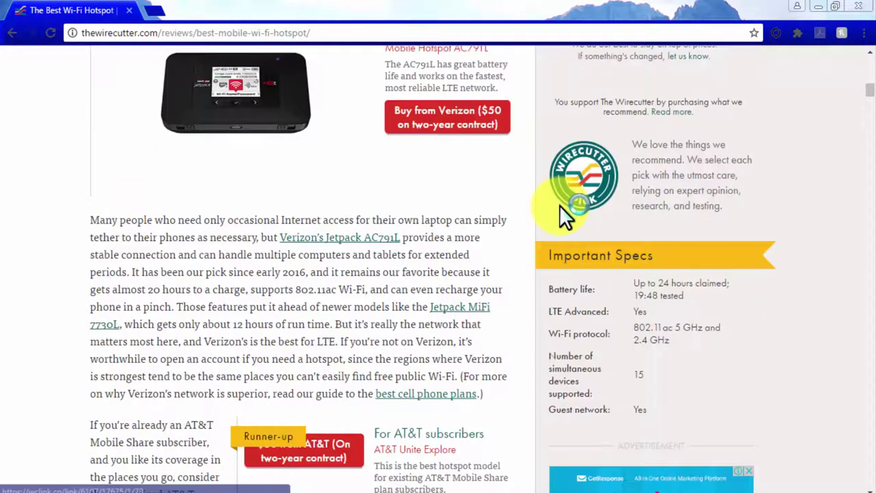
{"action": "scroll", "coordinate": [559, 205], "scroll_direction": "down", "scroll_amount": 2}
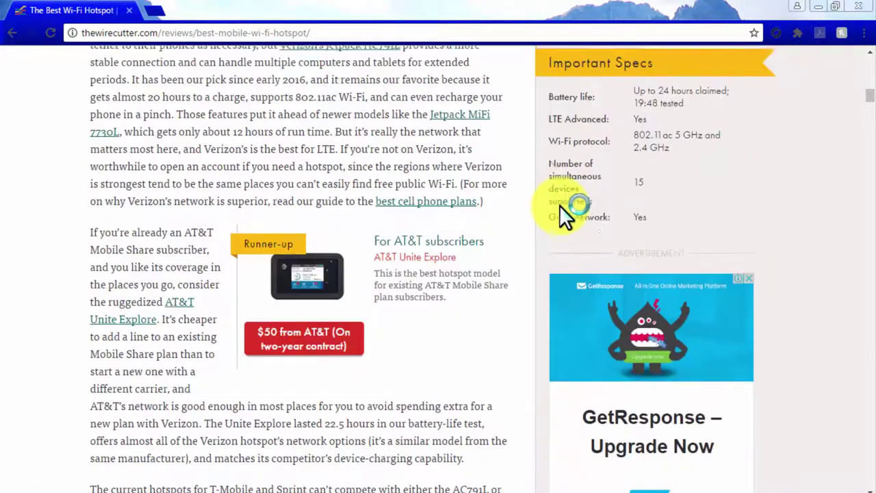
{"action": "scroll", "coordinate": [562, 205], "scroll_direction": "down", "scroll_amount": 2}
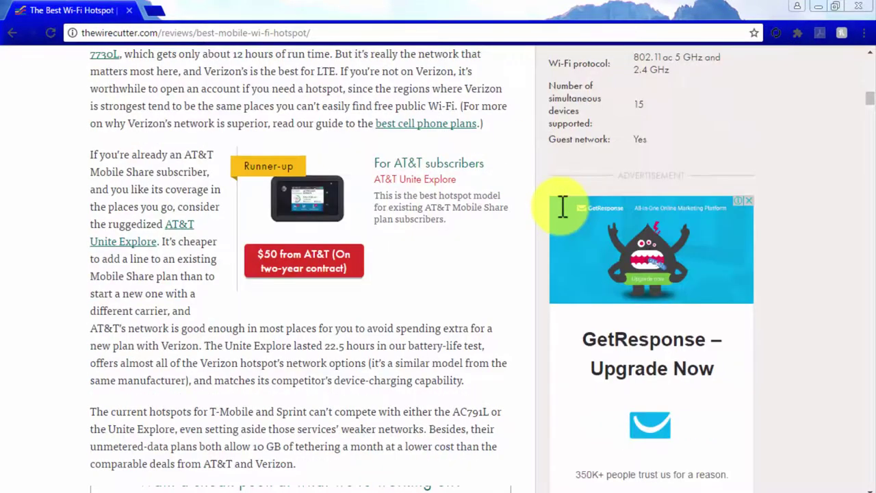
{"action": "scroll", "coordinate": [563, 206], "scroll_direction": "down", "scroll_amount": 1}
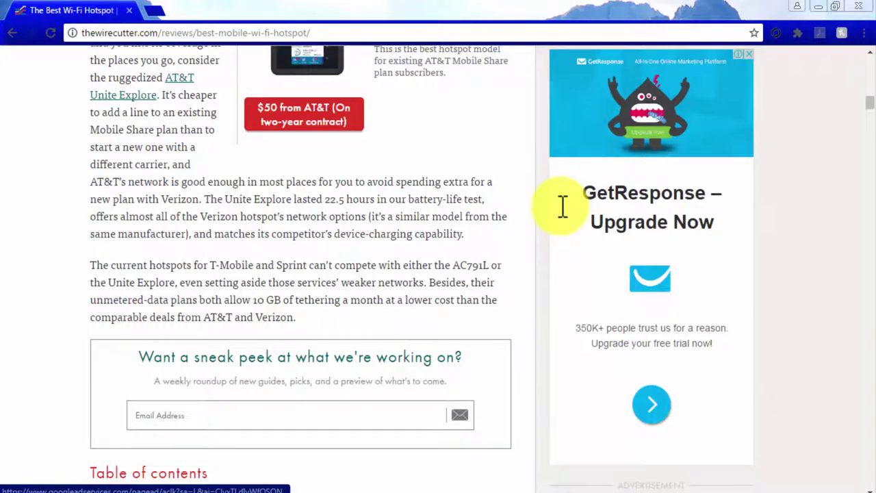
{"action": "scroll", "coordinate": [563, 205], "scroll_direction": "up", "scroll_amount": 5}
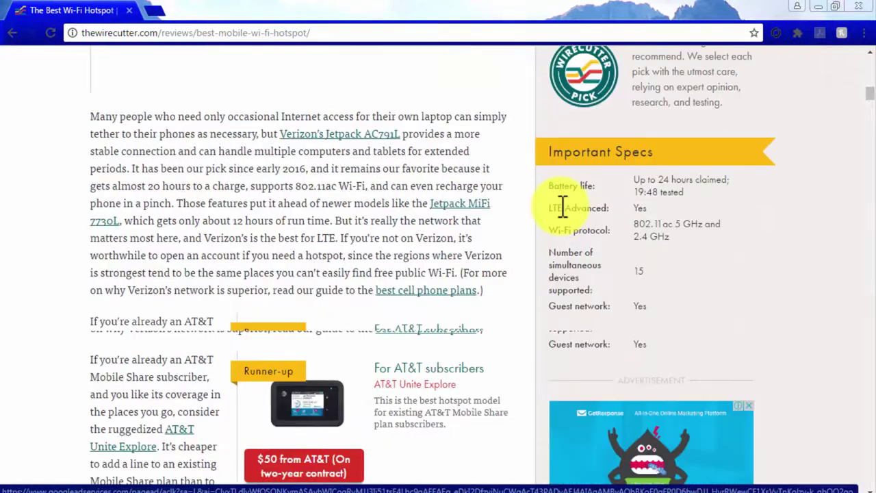
{"action": "scroll", "coordinate": [563, 205], "scroll_direction": "up", "scroll_amount": 8}
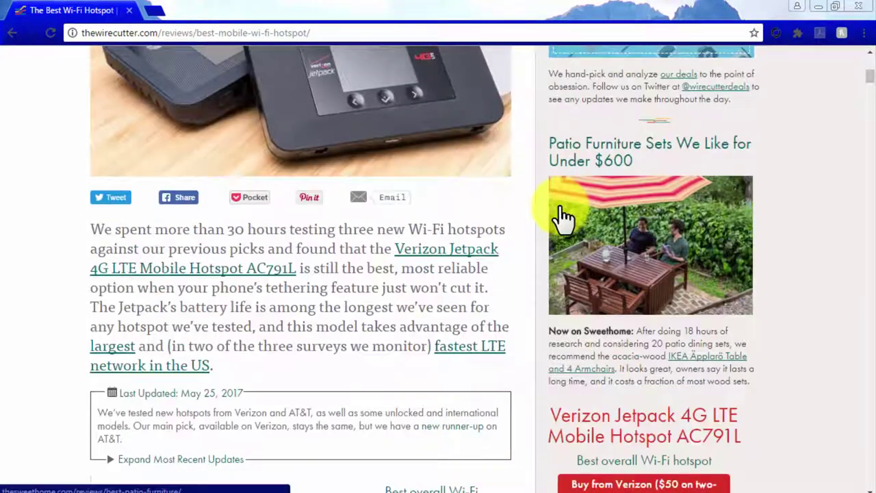
{"action": "scroll", "coordinate": [563, 216], "scroll_direction": "up", "scroll_amount": 4}
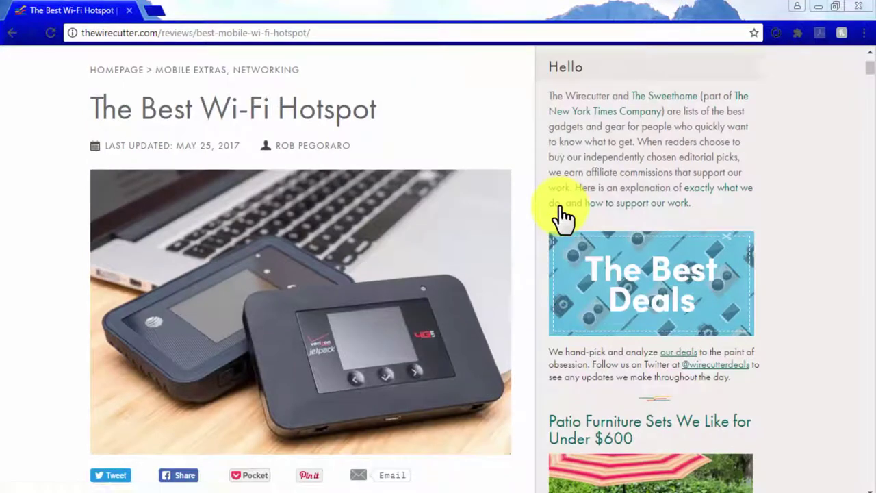
{"action": "left_click", "coordinate": [125, 70]}
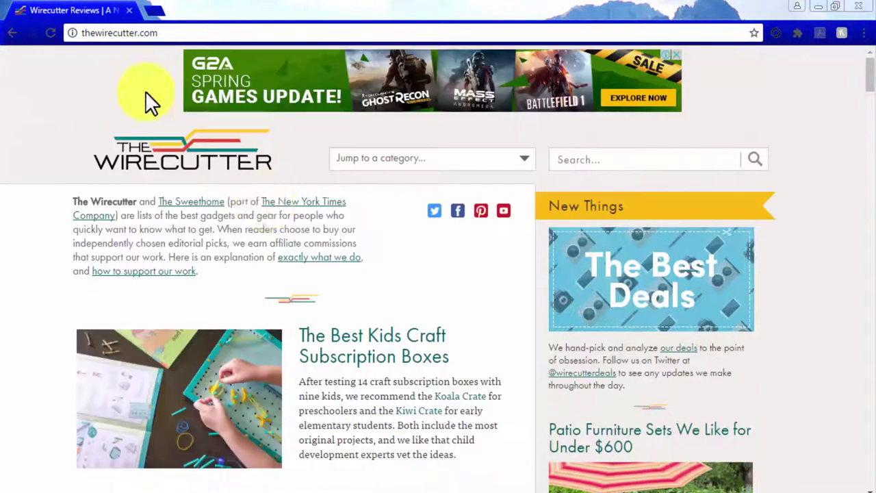
- Open Best Wireless Workout Headphones from the Headphones list and read the JLab Epic2 review
{"action": "scroll", "coordinate": [444, 317], "scroll_direction": "down", "scroll_amount": 2}
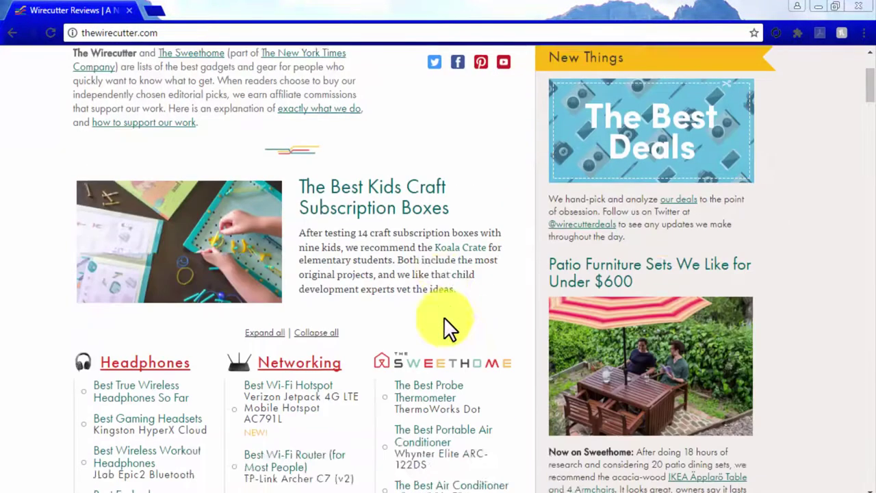
{"action": "scroll", "coordinate": [445, 325], "scroll_direction": "down", "scroll_amount": 4}
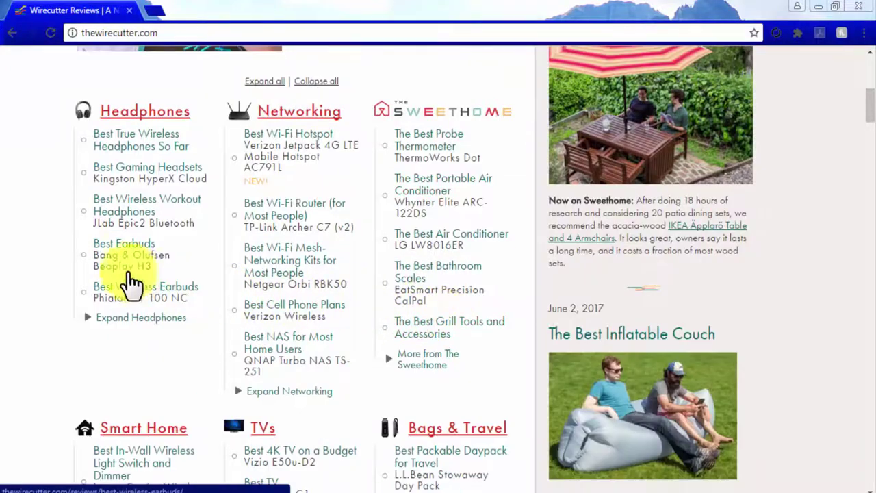
{"action": "left_click", "coordinate": [128, 207]}
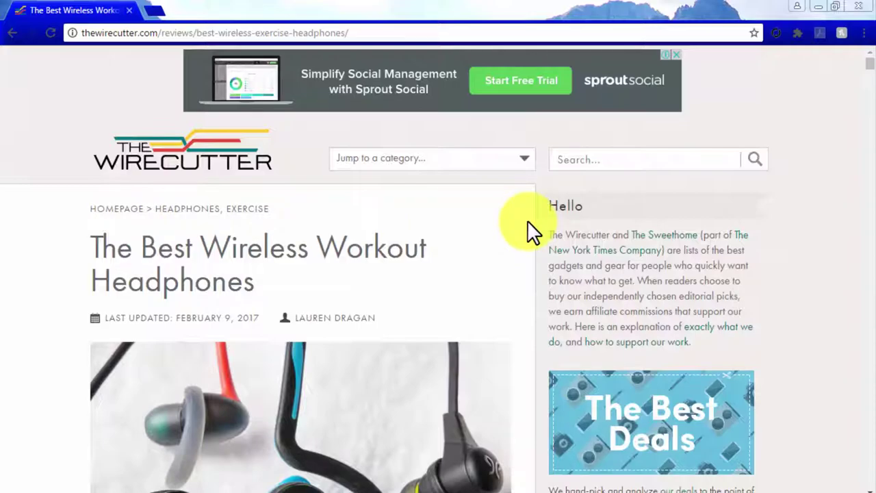
{"action": "scroll", "coordinate": [527, 221], "scroll_direction": "down", "scroll_amount": 4}
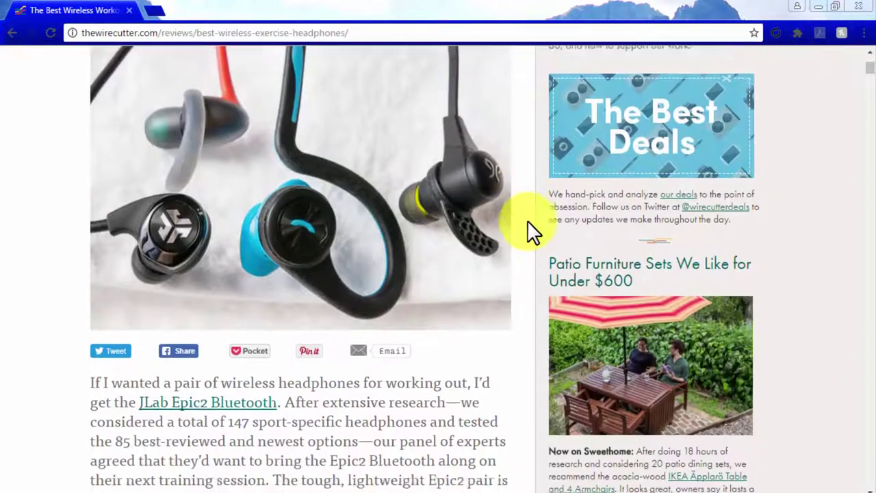
{"action": "scroll", "coordinate": [527, 220], "scroll_direction": "down", "scroll_amount": 3}
{"action": "scroll", "coordinate": [527, 221], "scroll_direction": "down", "scroll_amount": 2}
{"action": "scroll", "coordinate": [527, 220], "scroll_direction": "down", "scroll_amount": 5}
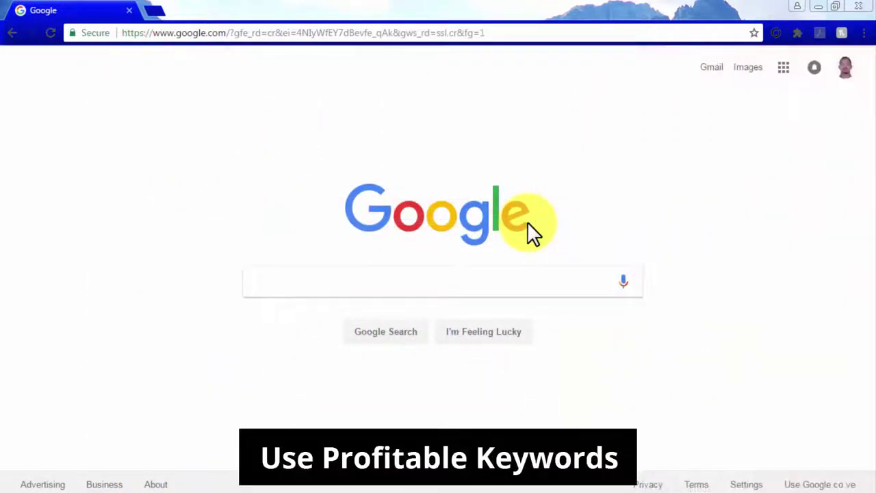
- Search Google for 'best gaming headphone' and open The Wirecutter's Best Gaming Headsets result
{"action": "left_click", "coordinate": [553, 277]}
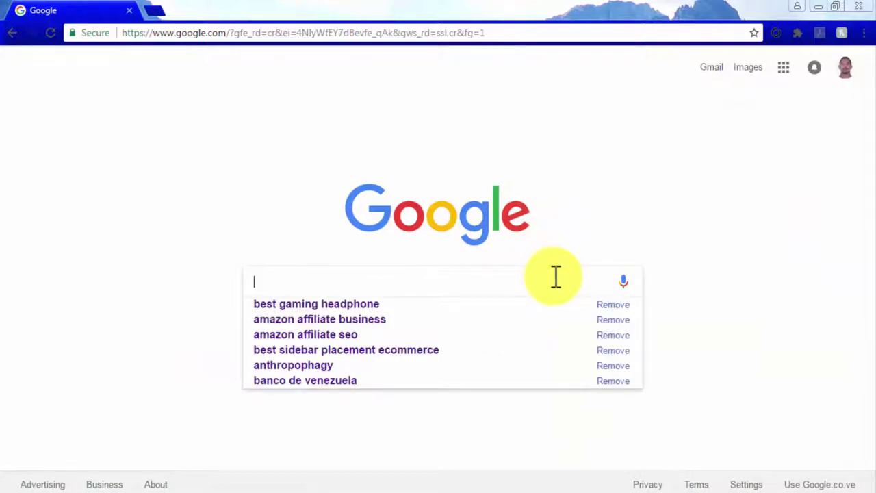
{"action": "type", "text": "best gaming "}
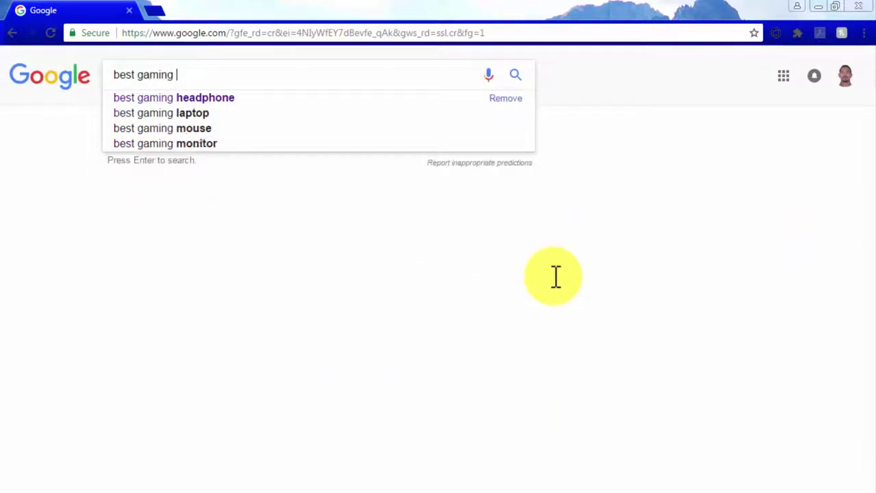
{"action": "type", "text": "headphones"}
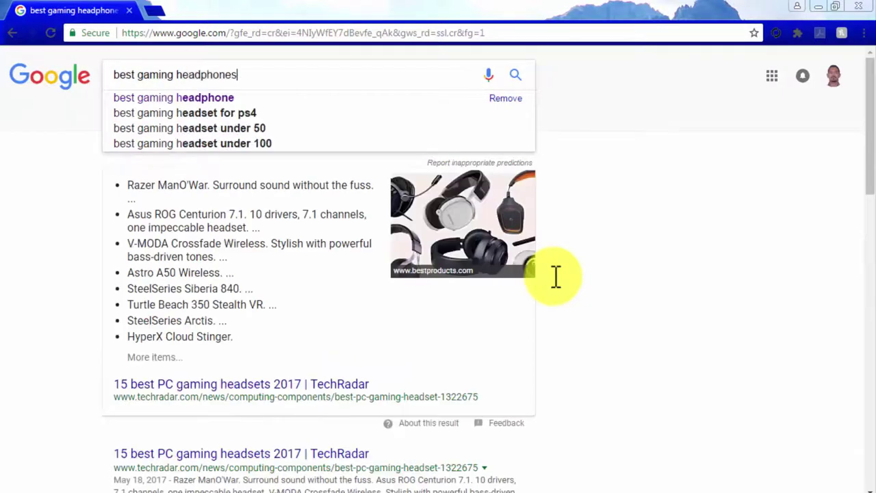
{"action": "key", "text": "BackSpace"}
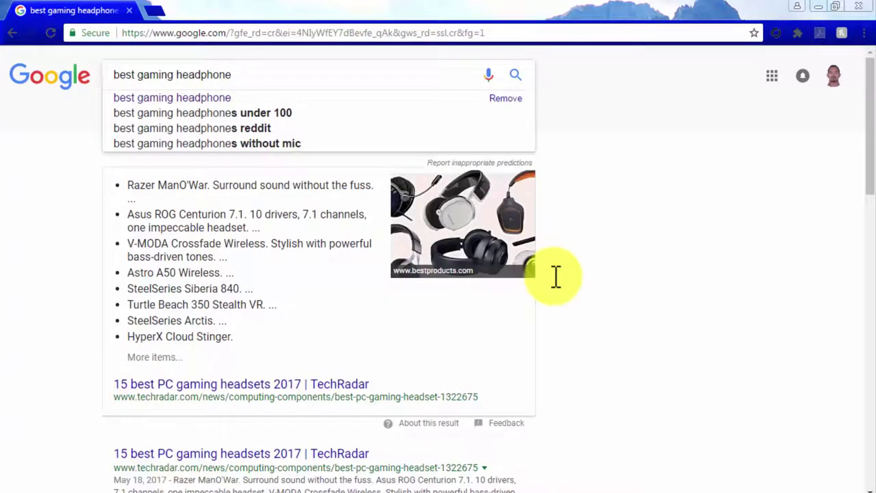
{"action": "scroll", "coordinate": [552, 275], "scroll_direction": "down", "scroll_amount": 3}
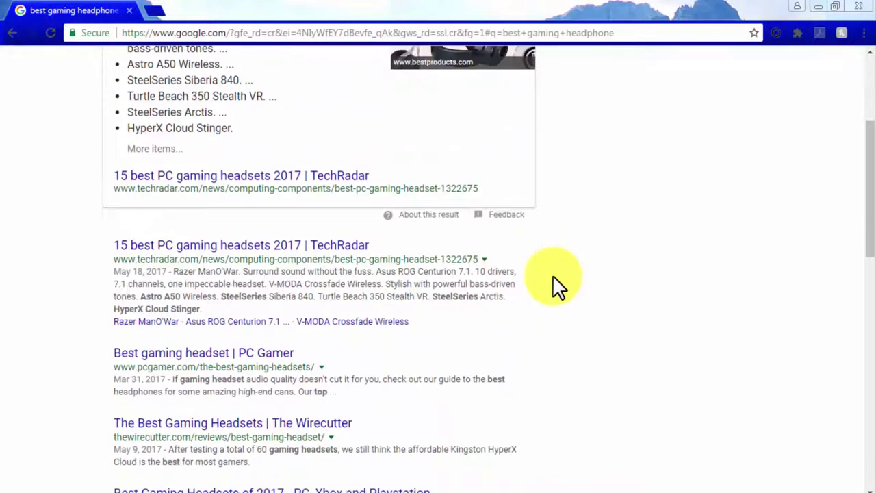
{"action": "scroll", "coordinate": [552, 275], "scroll_direction": "down", "scroll_amount": 2}
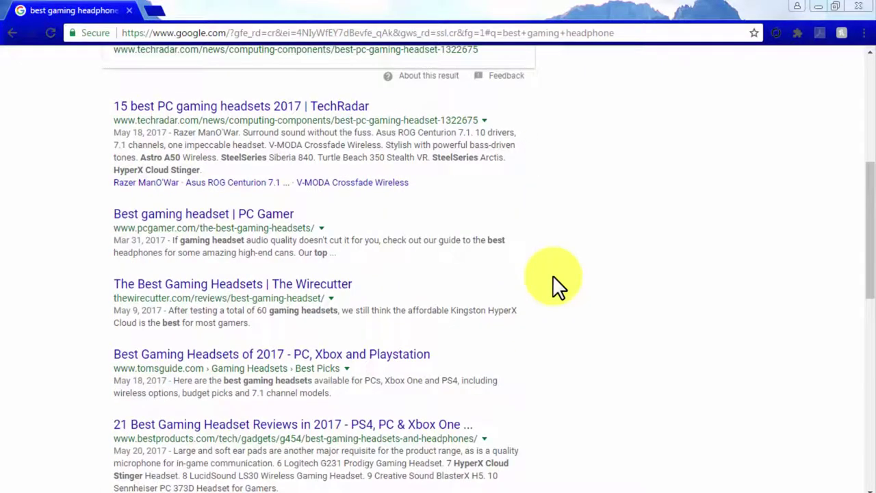
{"action": "left_click", "coordinate": [295, 284]}
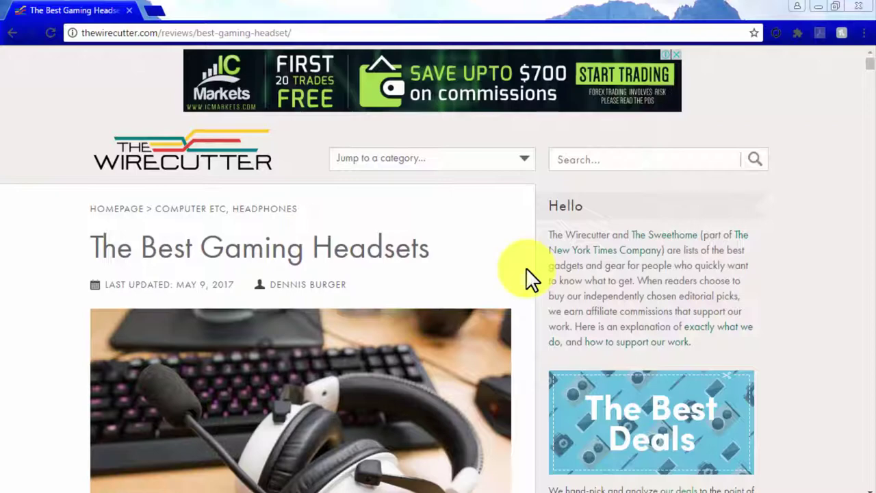
- Scroll the gaming headset review to the HyperX Cloud Stinger budget pick and follow its Amazon link
{"action": "scroll", "coordinate": [529, 285], "scroll_direction": "down", "scroll_amount": 4}
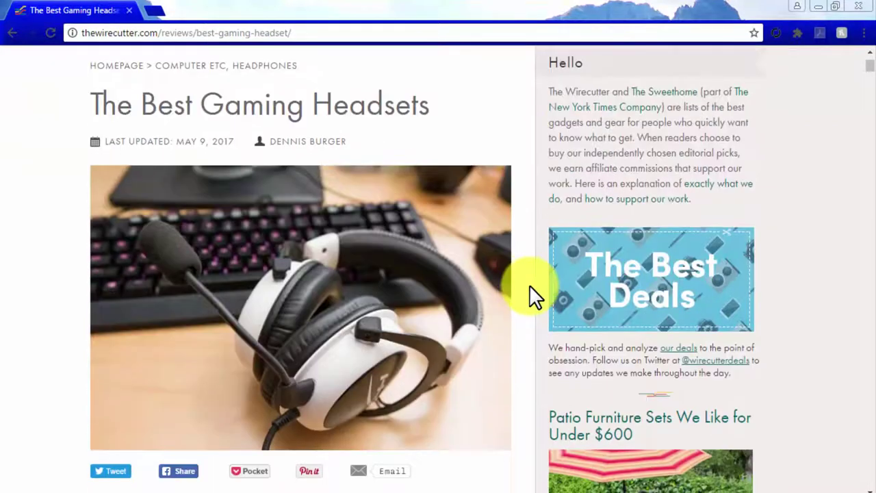
{"action": "scroll", "coordinate": [529, 285], "scroll_direction": "down", "scroll_amount": 2}
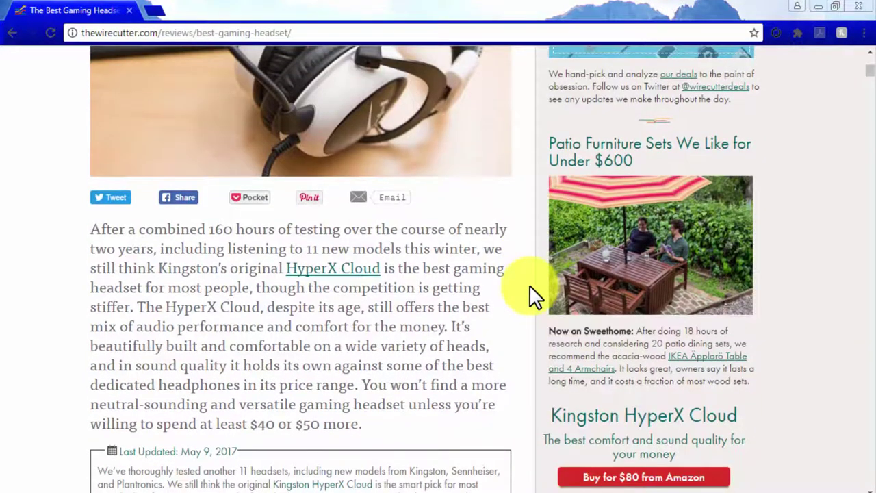
{"action": "scroll", "coordinate": [529, 285], "scroll_direction": "down", "scroll_amount": 4}
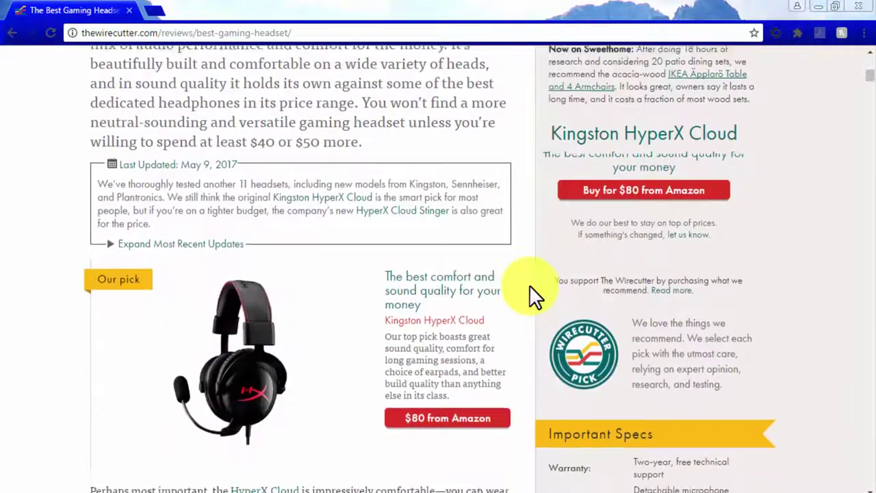
{"action": "scroll", "coordinate": [529, 285], "scroll_direction": "down", "scroll_amount": 1}
{"action": "scroll", "coordinate": [529, 285], "scroll_direction": "down", "scroll_amount": 3}
{"action": "scroll", "coordinate": [529, 285], "scroll_direction": "down", "scroll_amount": 4}
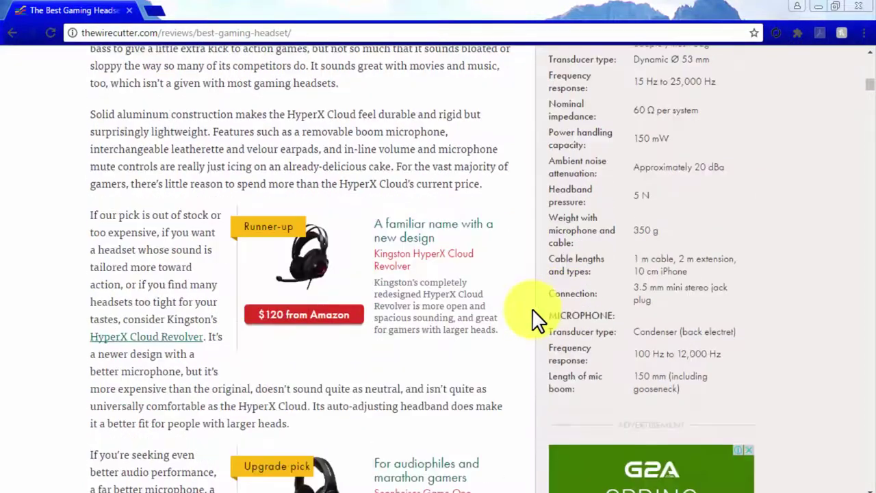
{"action": "scroll", "coordinate": [530, 285], "scroll_direction": "down", "scroll_amount": 5}
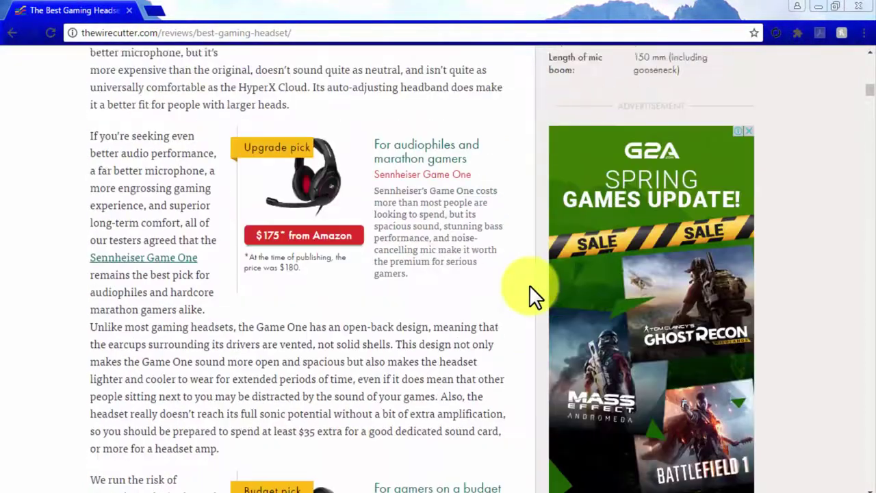
{"action": "scroll", "coordinate": [534, 295], "scroll_direction": "down", "scroll_amount": 7}
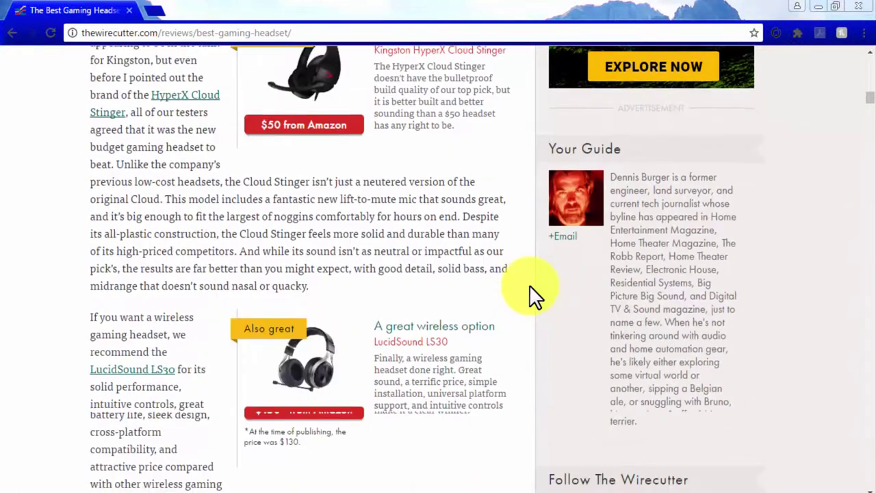
{"action": "scroll", "coordinate": [534, 294], "scroll_direction": "down", "scroll_amount": 2}
{"action": "scroll", "coordinate": [531, 286], "scroll_direction": "up", "scroll_amount": 4}
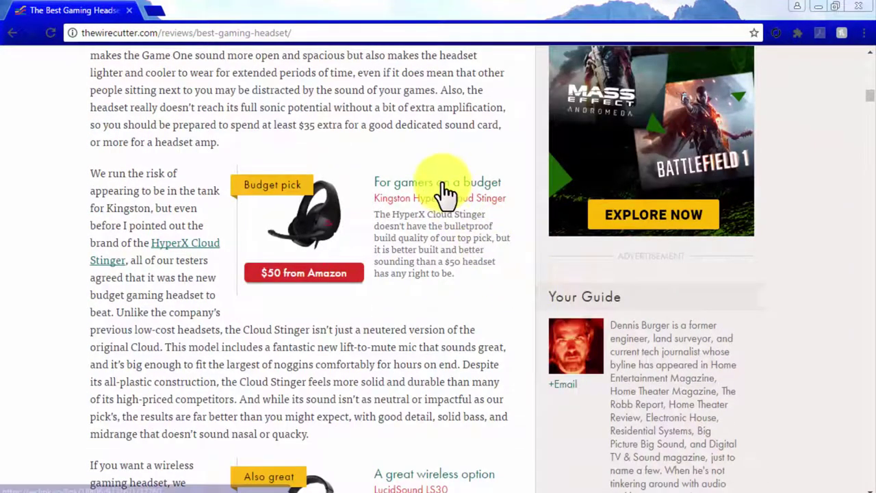
{"action": "left_click", "coordinate": [444, 194]}
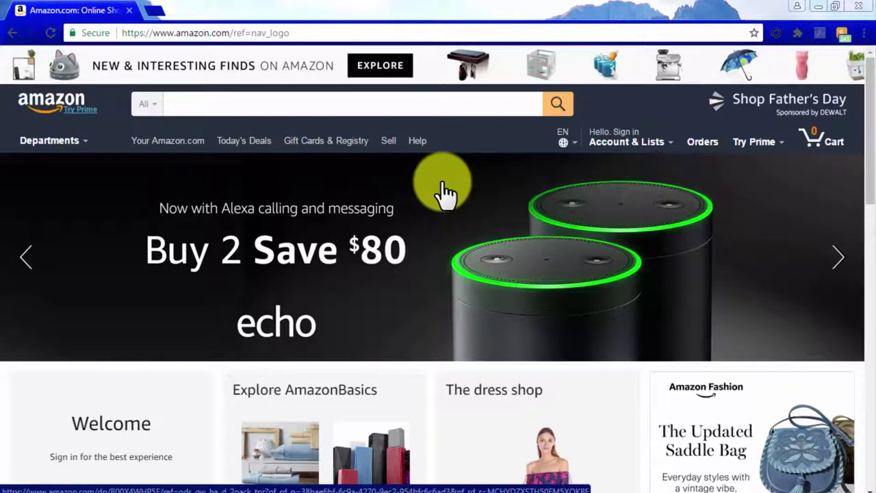
- Enter 'best 7.1 receiver' in Amazon's search box, then delete its last character
{"action": "left_click", "coordinate": [357, 108]}
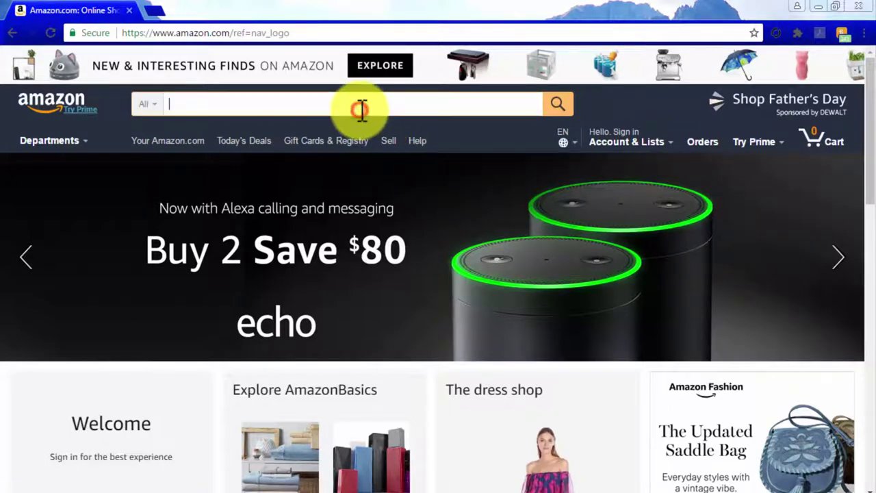
{"action": "type", "text": "best 7.1 "}
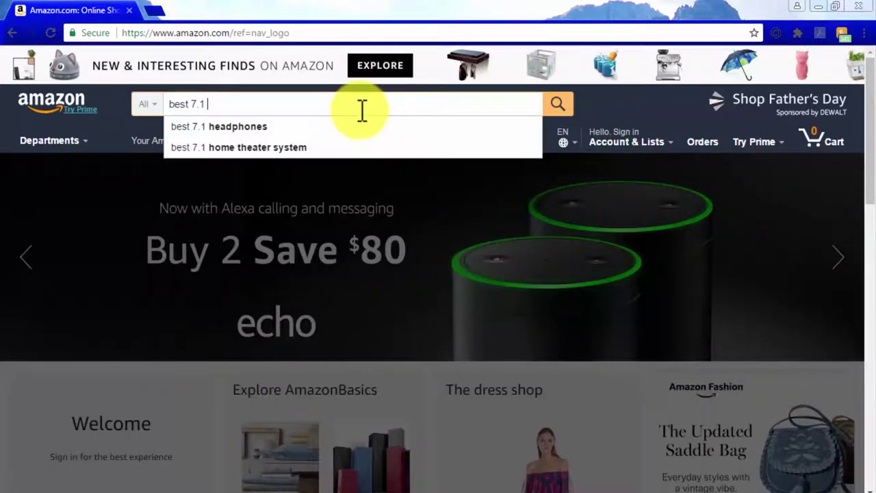
{"action": "type", "text": "receiver"}
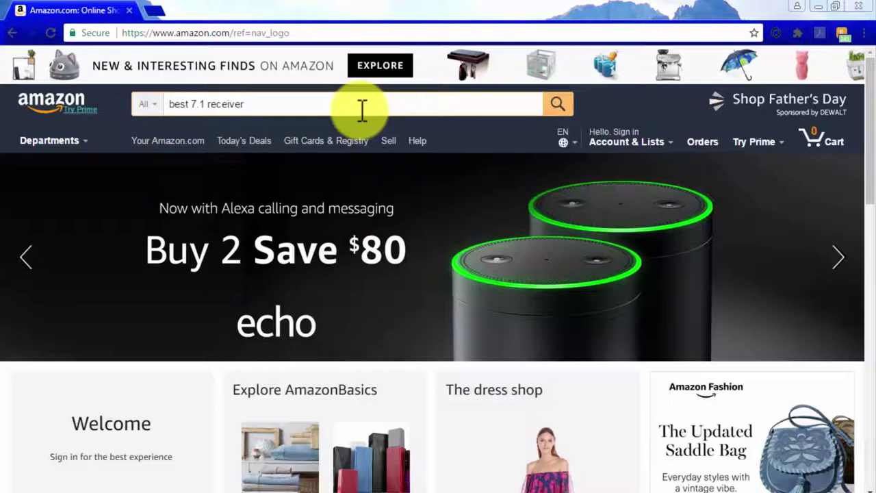
{"action": "key", "text": "BackSpace"}
{"action": "key", "text": "BackSpace"}
{"action": "key", "text": "BackSpace"}
{"action": "key", "text": "BackSpace"}
{"action": "key", "text": "BackSpace"}
{"action": "key", "text": "BackSpace"}
{"action": "key", "text": "BackSpace"}
{"action": "key", "text": "BackSpace"}
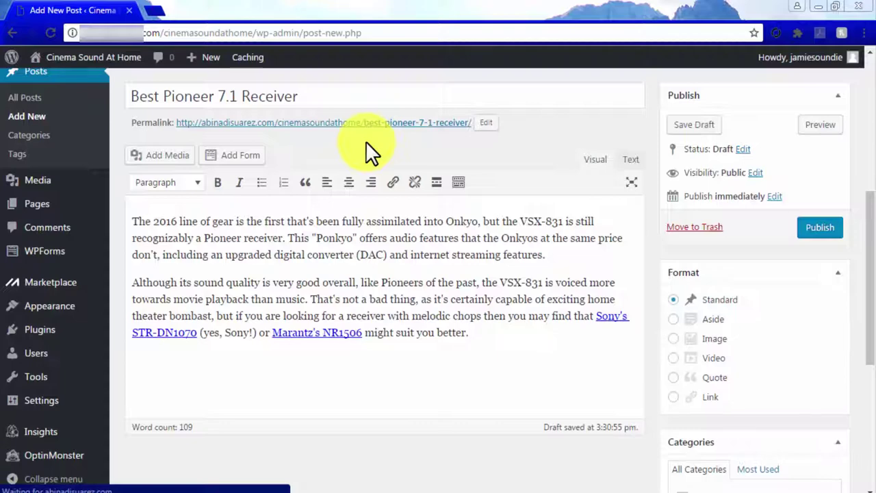
- Add the tag 'best 7.1 receiver' to the Best Pioneer 7.1 Receiver draft
{"action": "left_click", "coordinate": [502, 97]}
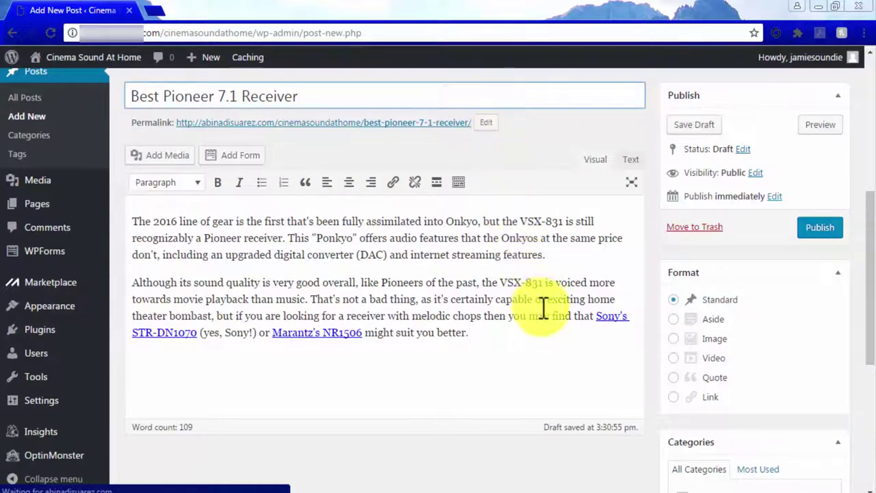
{"action": "left_click", "coordinate": [554, 335]}
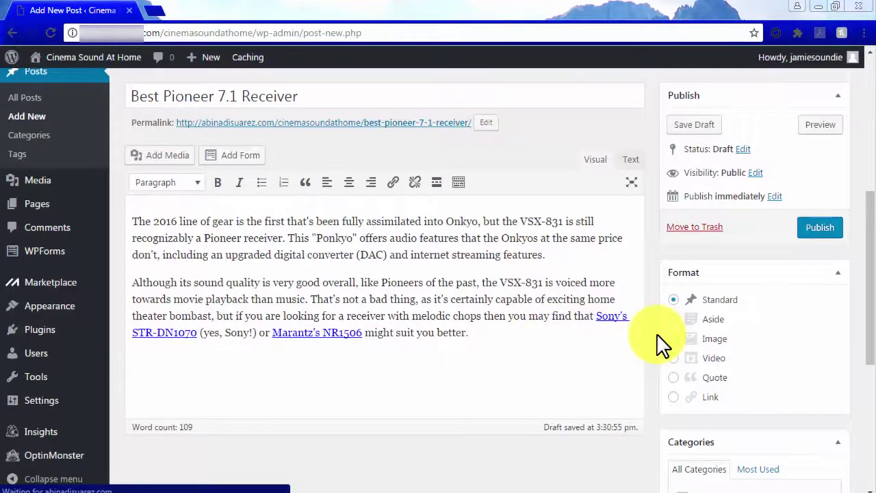
{"action": "scroll", "coordinate": [657, 334], "scroll_direction": "down", "scroll_amount": 4}
{"action": "left_click", "coordinate": [685, 331]}
{"action": "type", "text": "best 7.1 receiver"}
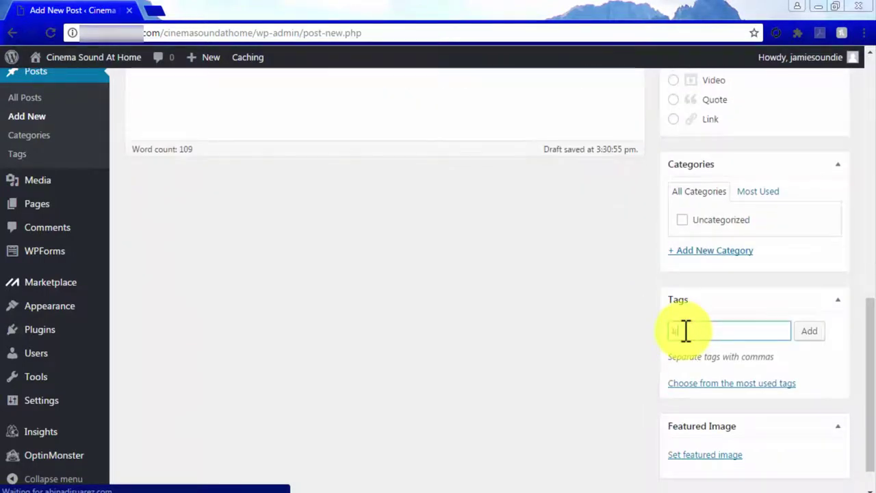
{"action": "left_click", "coordinate": [799, 332]}
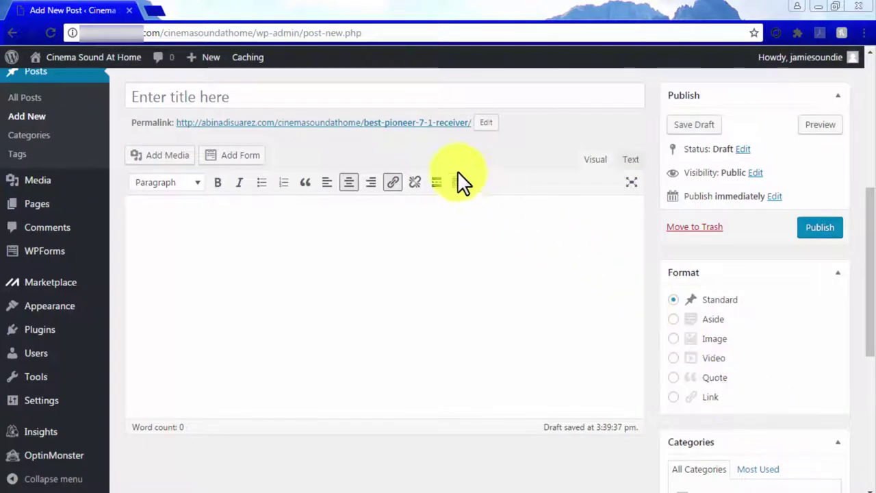
- Title the post 'The Best Pioner 7.2 Receiver We Have Found' and paste the intro paragraph, adding a period
{"action": "left_click", "coordinate": [380, 98]}
{"action": "type", "text": "The Best Pioner 7.2 Receiver We Have Found"}
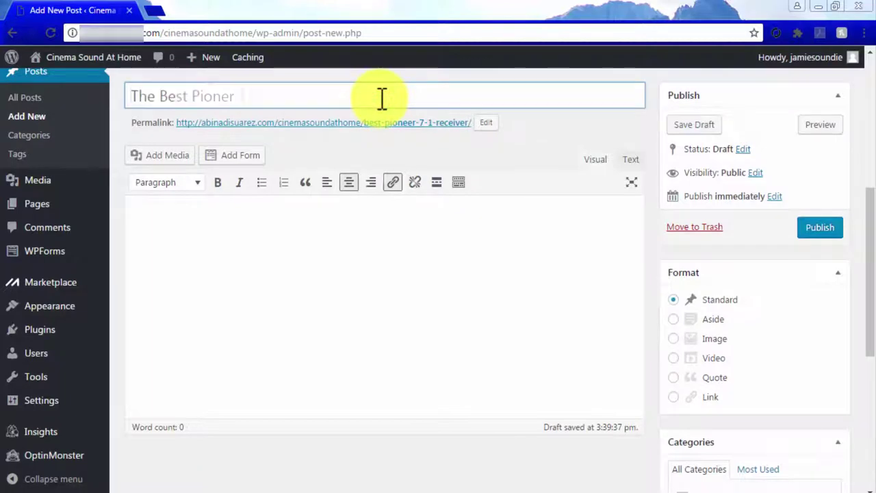
{"action": "left_click", "coordinate": [484, 256]}
{"action": "key", "text": "ctrl+v"}
{"action": "type", "text": "It can be difficult to find out which one is the best choice for your personal tastes when it comes to deciding over a new piece of expensive electronic equipment for our homes"}
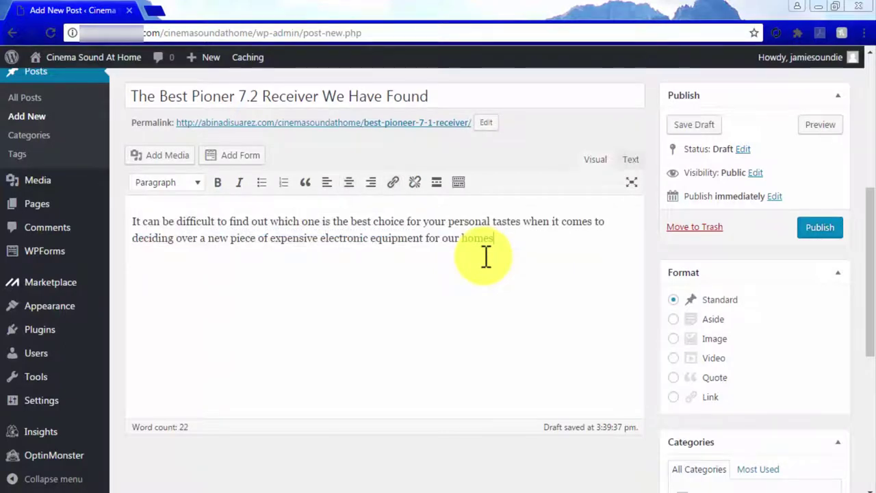
{"action": "type", "text": "."}
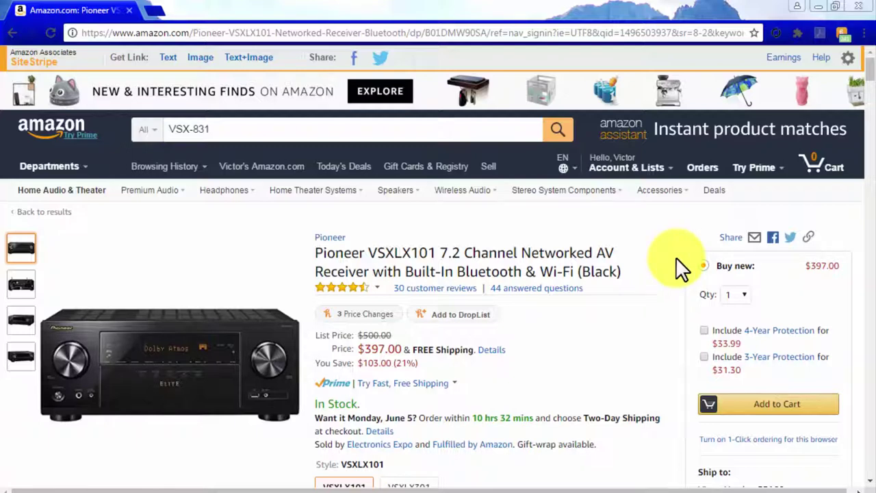
- Scroll the Pioneer VSXLX101 listing and page through the sponsored related products
{"action": "scroll", "coordinate": [676, 257], "scroll_direction": "down", "scroll_amount": 1}
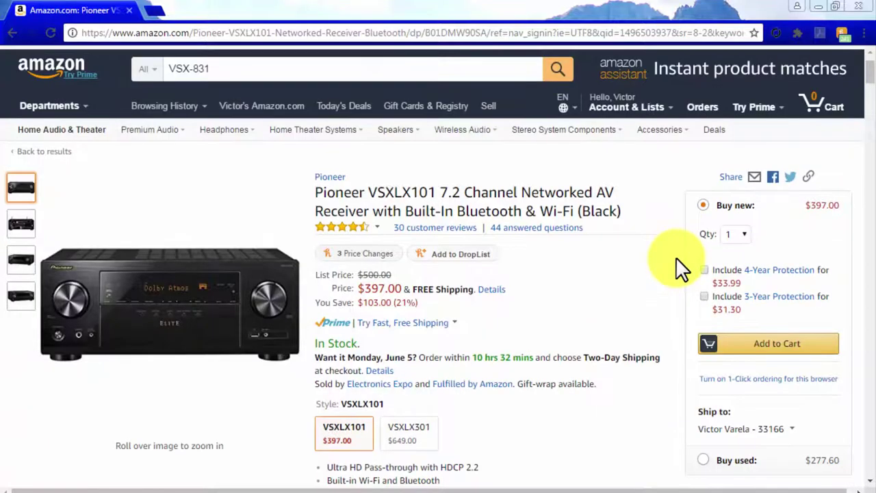
{"action": "scroll", "coordinate": [675, 256], "scroll_direction": "down", "scroll_amount": 1}
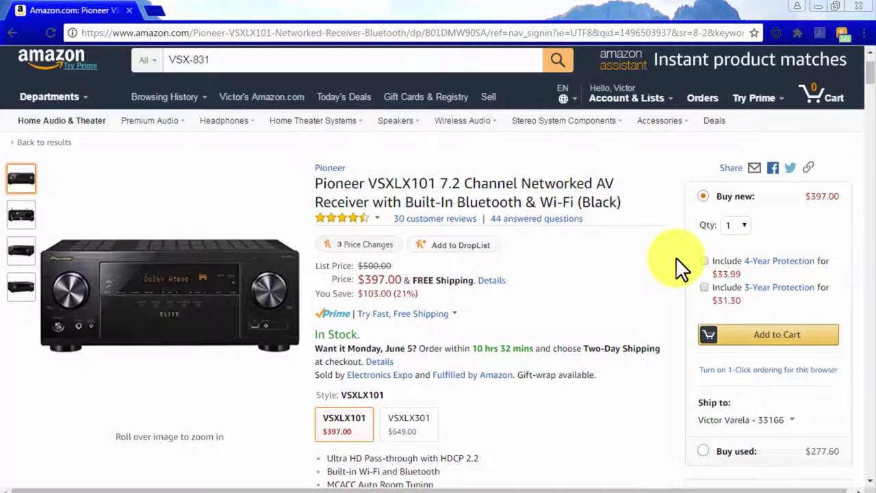
{"action": "scroll", "coordinate": [676, 257], "scroll_direction": "down", "scroll_amount": 1}
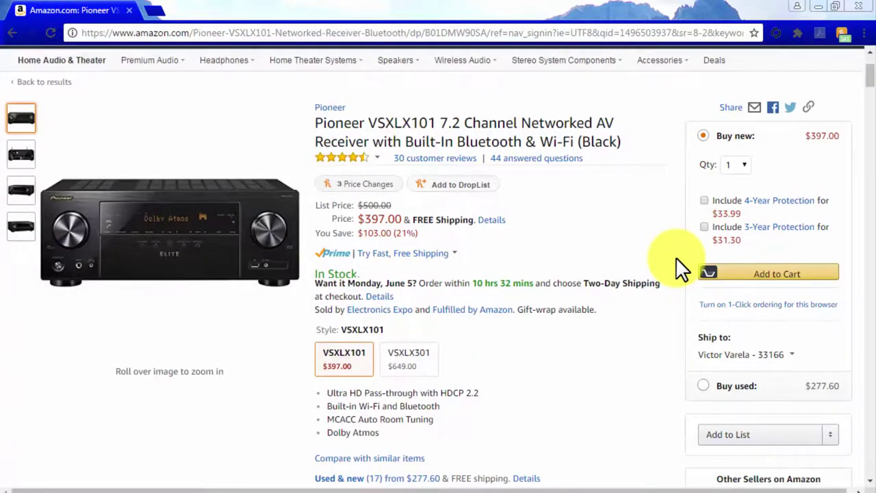
{"action": "scroll", "coordinate": [676, 258], "scroll_direction": "down", "scroll_amount": 20}
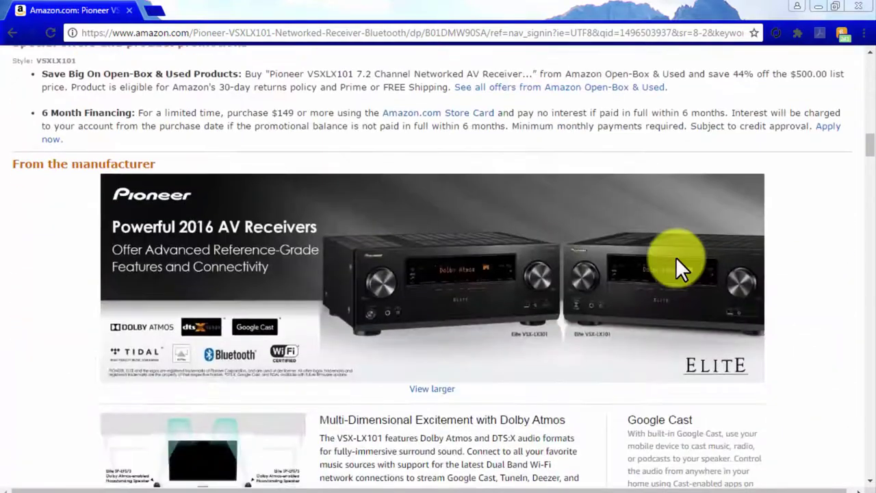
{"action": "scroll", "coordinate": [677, 259], "scroll_direction": "down", "scroll_amount": 8}
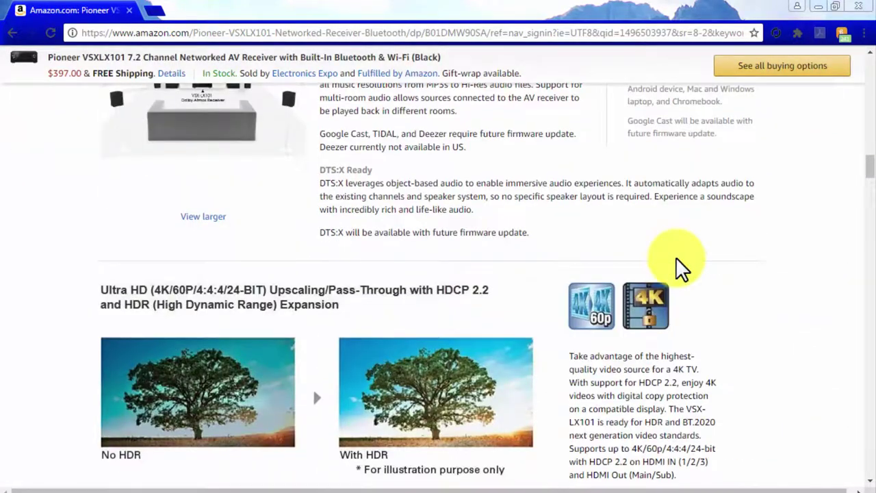
{"action": "scroll", "coordinate": [676, 256], "scroll_direction": "up", "scroll_amount": 15}
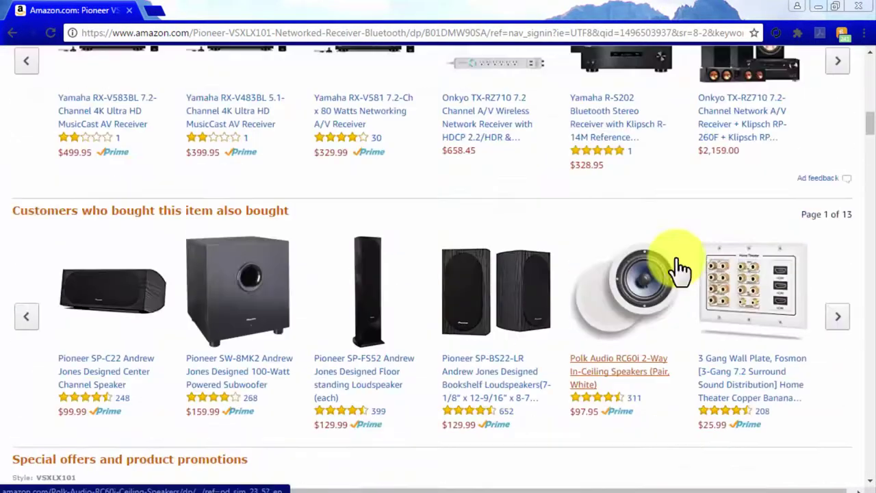
{"action": "scroll", "coordinate": [680, 270], "scroll_direction": "up", "scroll_amount": 2}
{"action": "left_click", "coordinate": [838, 202]}
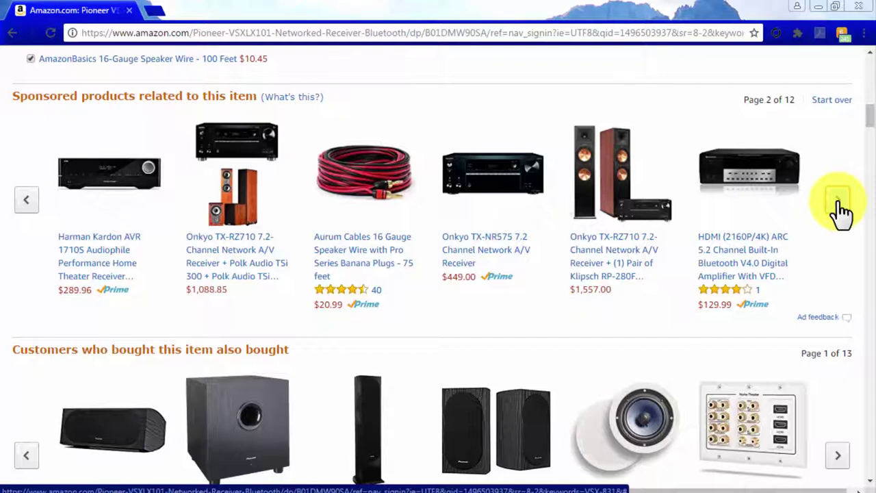
- Browse more customers-also-bought items, then filter the customer reviews to five stars
{"action": "scroll", "coordinate": [836, 376], "scroll_direction": "down", "scroll_amount": 1}
{"action": "left_click", "coordinate": [836, 385]}
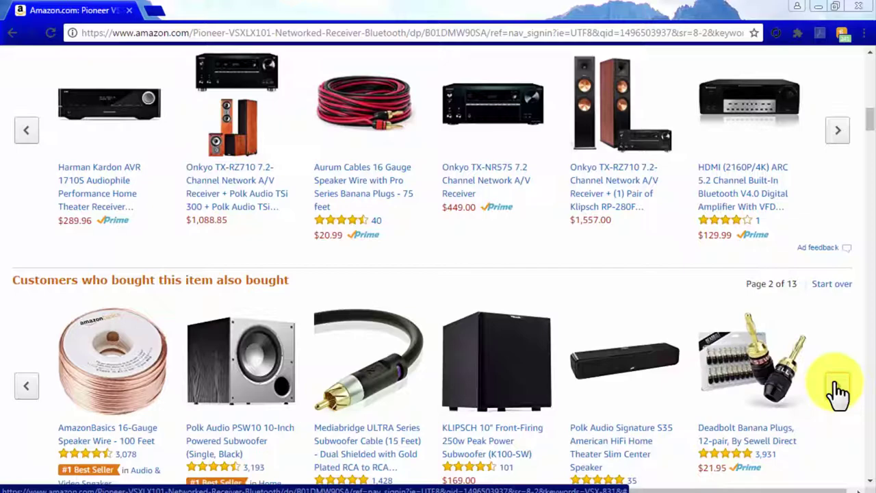
{"action": "scroll", "coordinate": [835, 383], "scroll_direction": "down", "scroll_amount": 20}
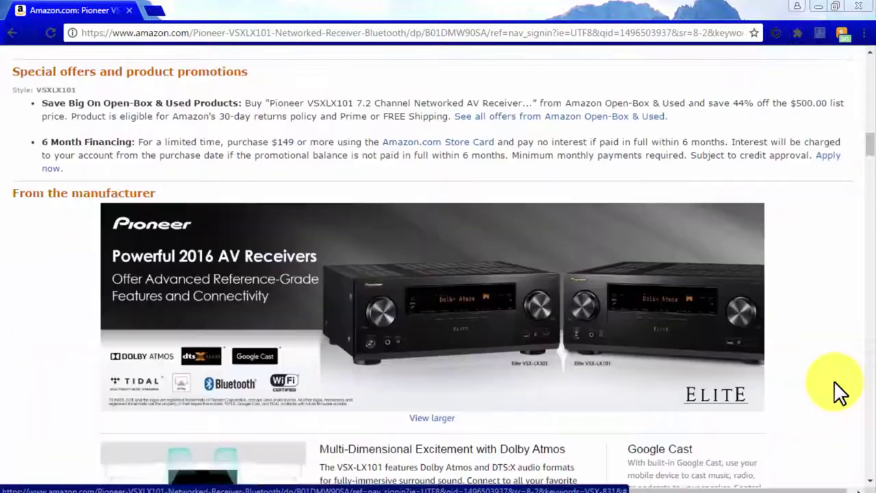
{"action": "scroll", "coordinate": [834, 381], "scroll_direction": "down", "scroll_amount": 20}
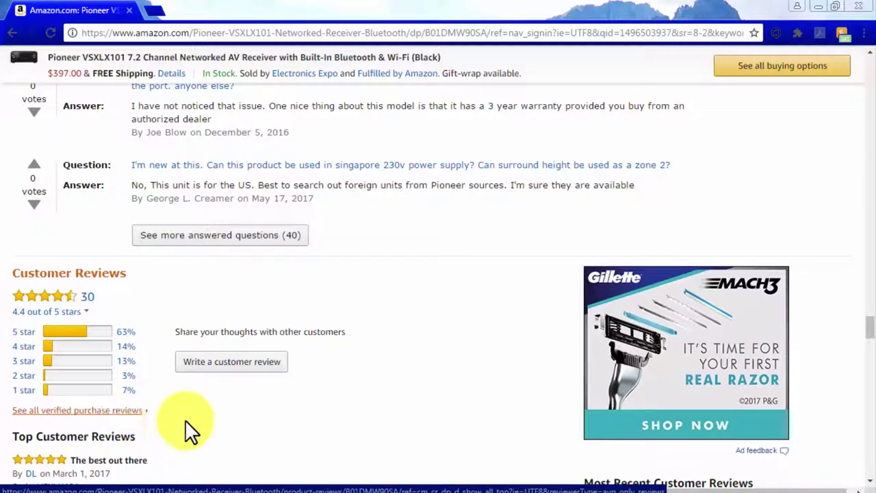
{"action": "scroll", "coordinate": [197, 421], "scroll_direction": "down", "scroll_amount": 2}
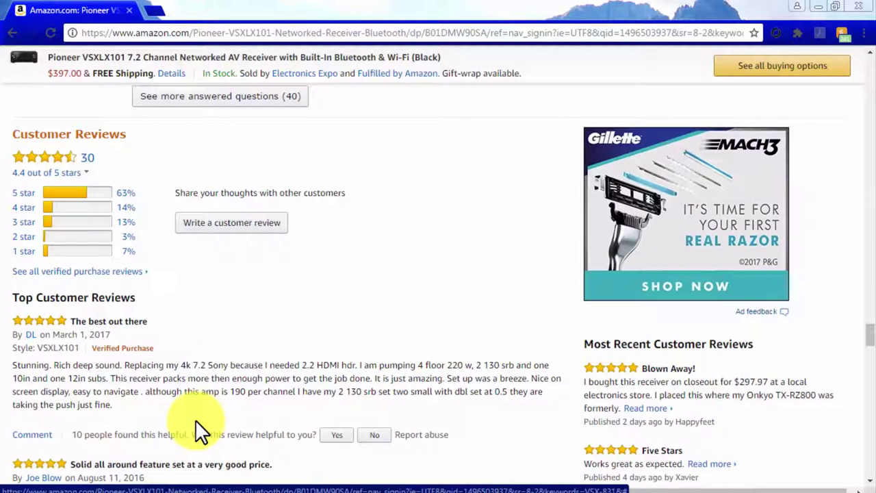
{"action": "left_click", "coordinate": [27, 194]}
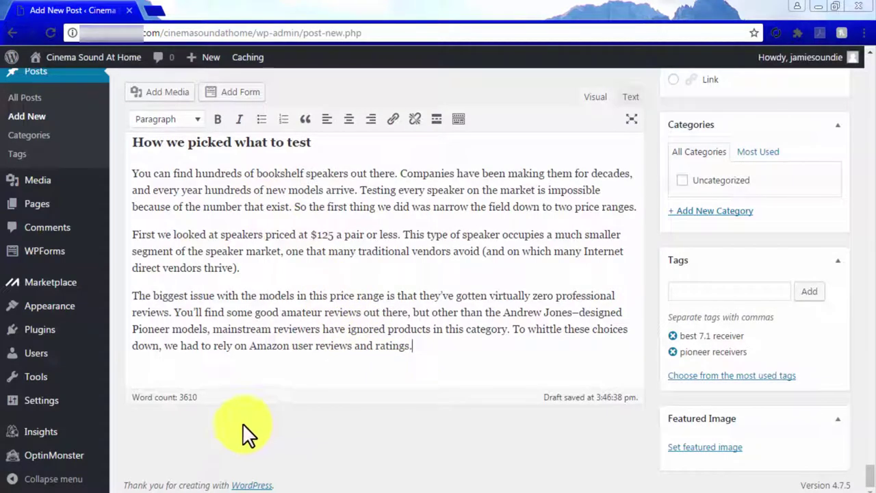
- Highlight the draft's 3610 word count, then clear the selection
{"action": "left_click_drag", "start_coordinate": [197, 398], "coordinate": [179, 398]}
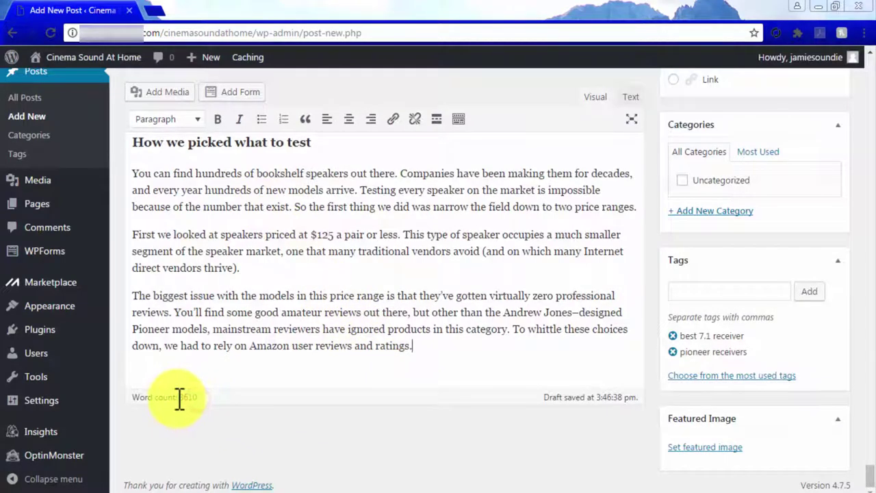
{"action": "left_click", "coordinate": [211, 418]}
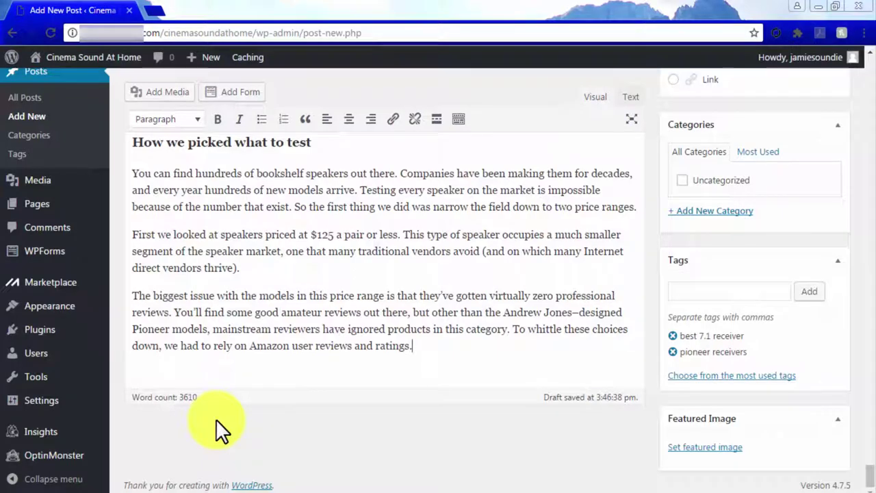